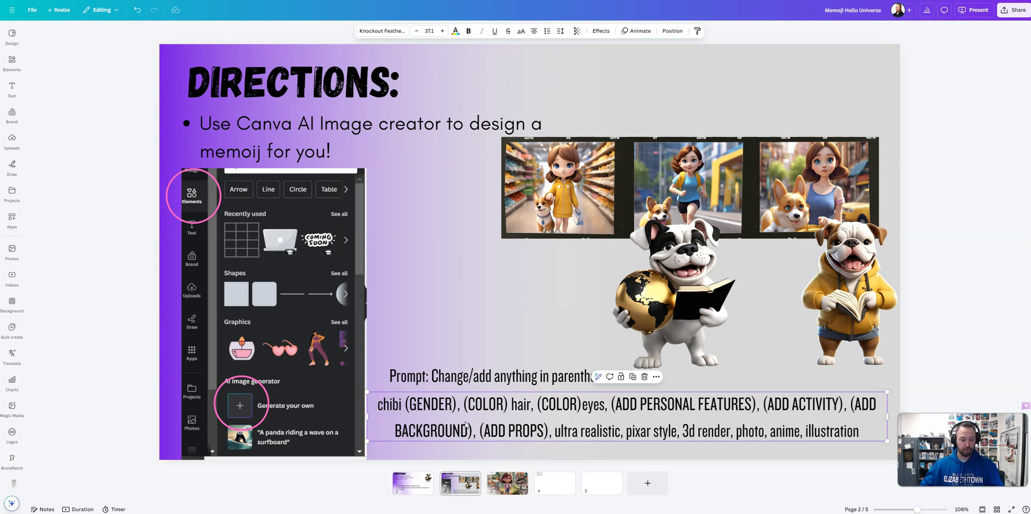
Select and copy the chibi prompt template paragraph on the Directions slide.
triple_click(391, 404)
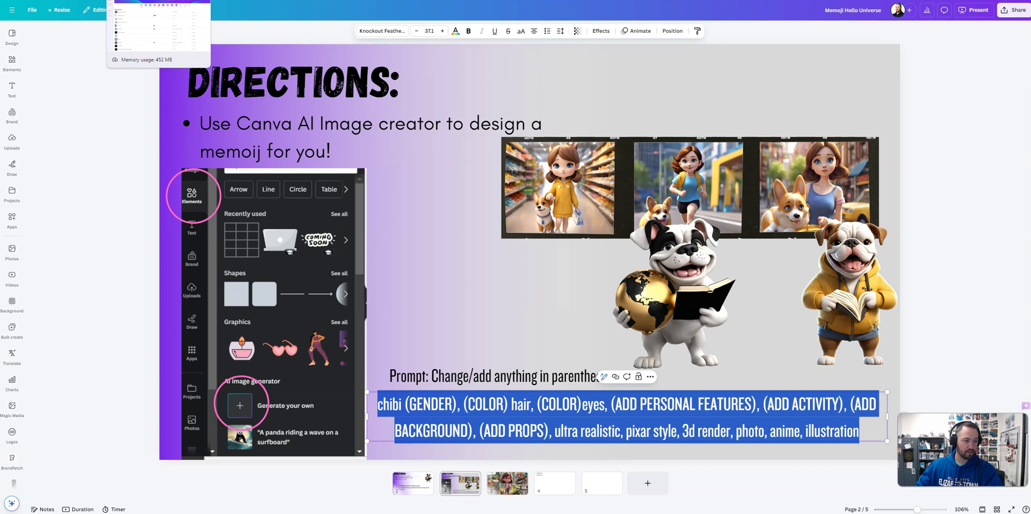
From the Canva home page, create a blank custom-size design of 750 × 750 px.
key("ctrl+Tab")
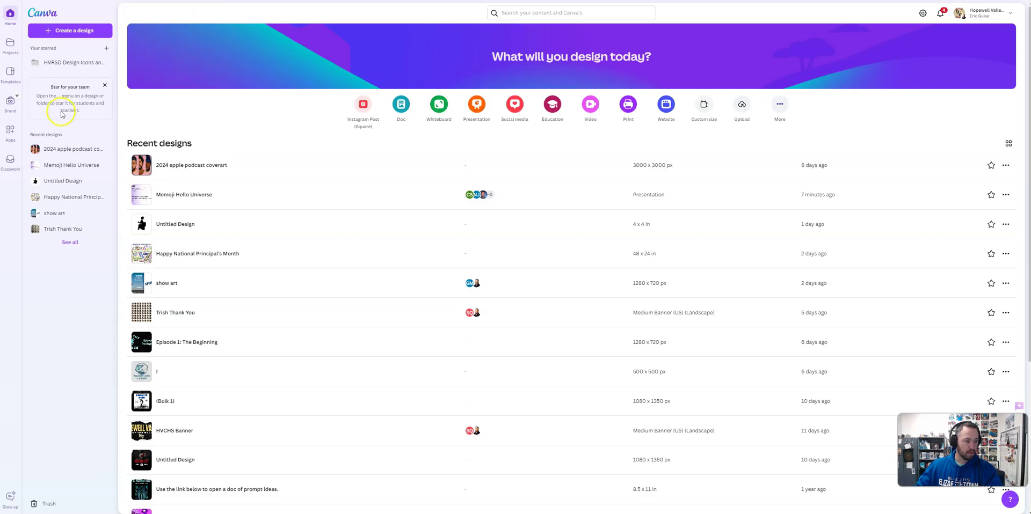
left_click(54, 32)
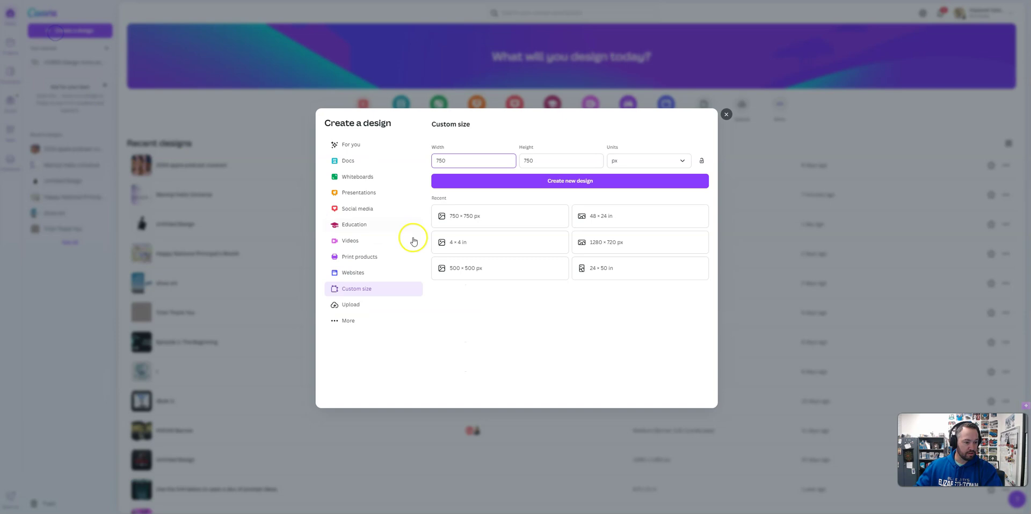
left_click(542, 182)
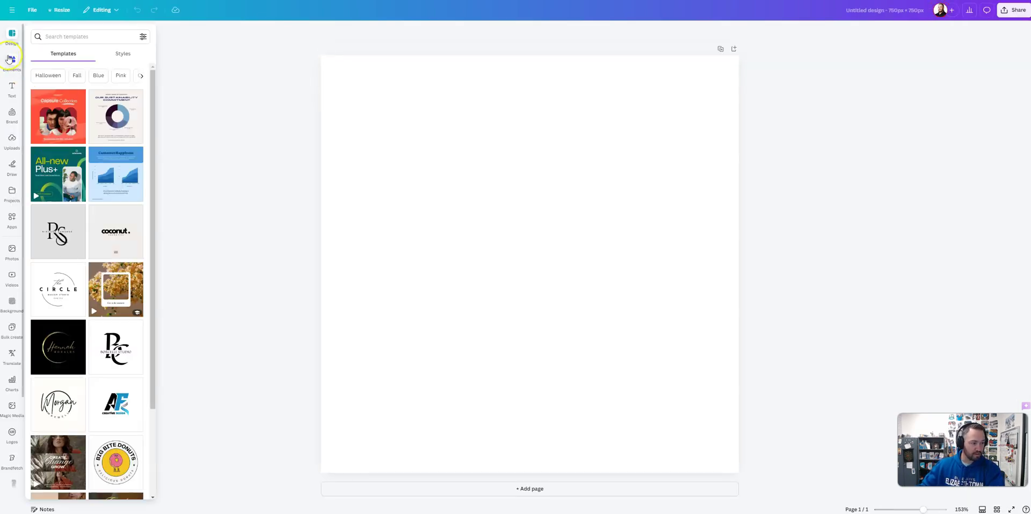
In Magic Media, paste the chibi template and fill in technology teacher, podcast studio, microphones, memoji style, square format.
left_click(14, 63)
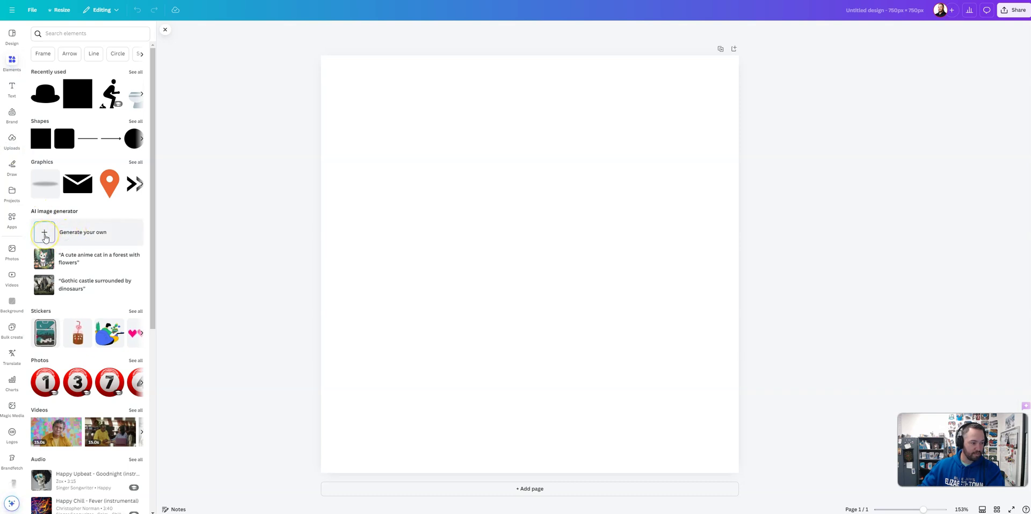
left_click(45, 233)
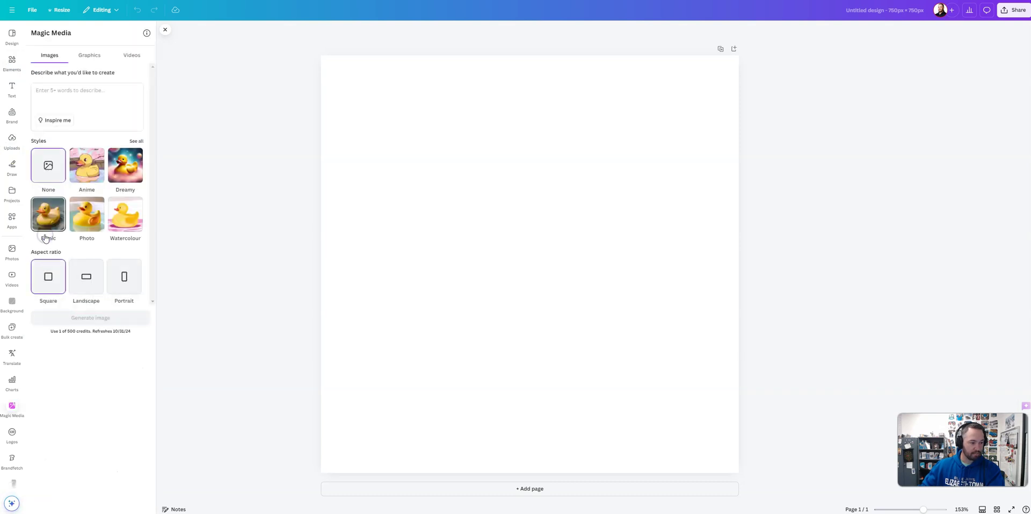
left_click(37, 93)
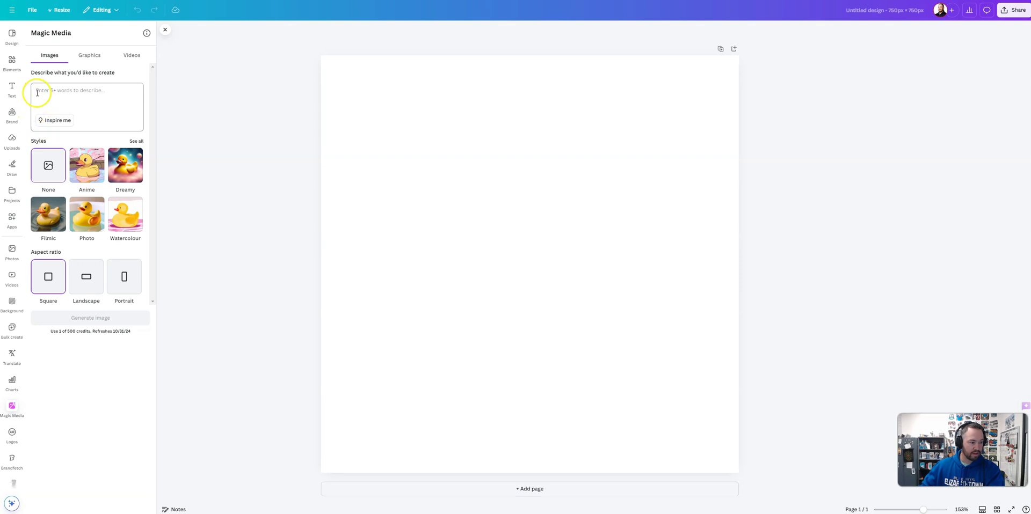
left_click(83, 94)
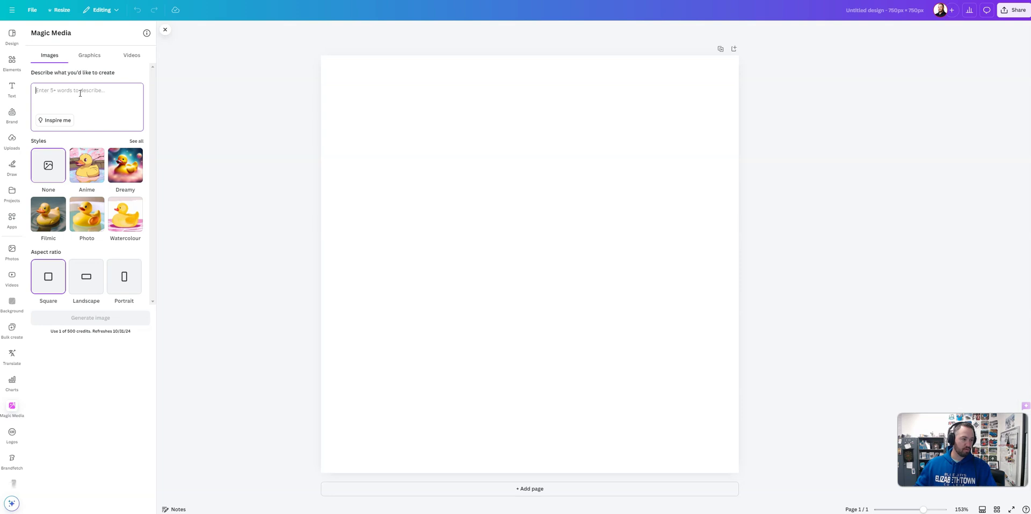
key("ctrl+v")
left_click(64, 109)
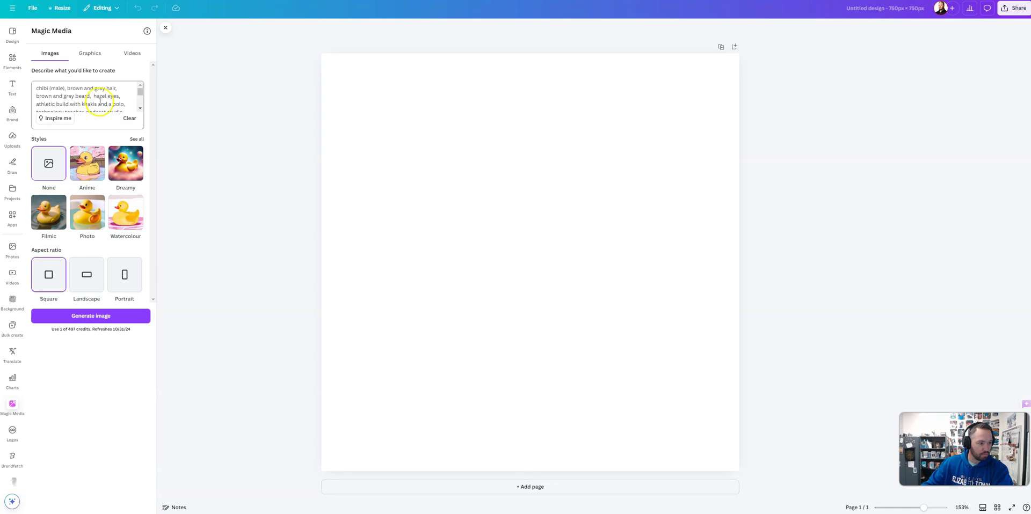
scroll(101, 97, "down", 3)
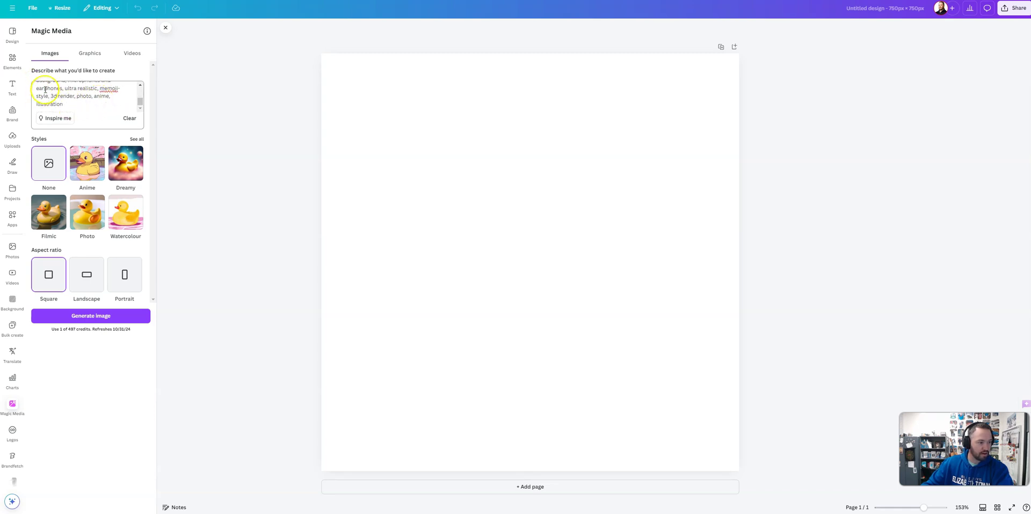
scroll(141, 95, "up", 2)
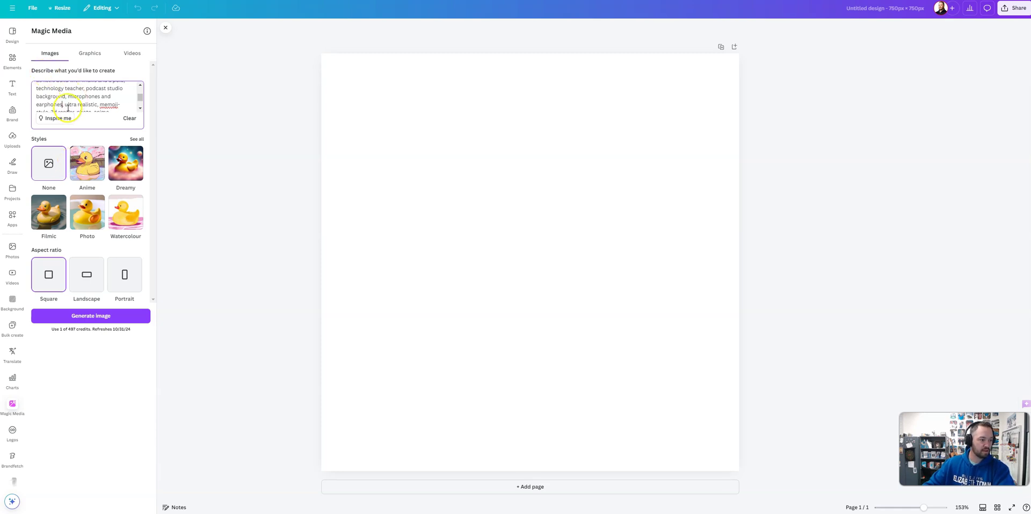
left_click(140, 109)
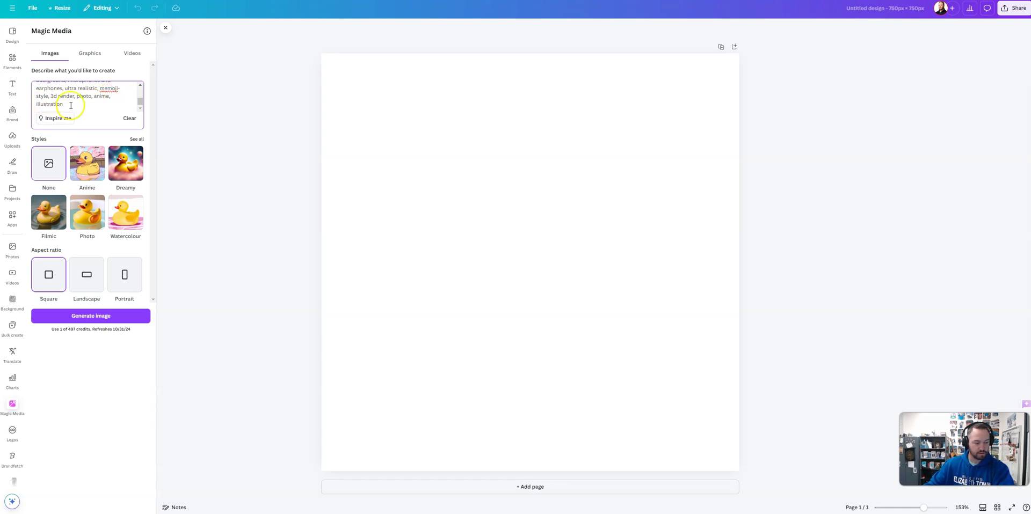
Generate four memoji portraits and place the headphones-and-microphone one, shrunk, at the page's top-left.
left_click(98, 321)
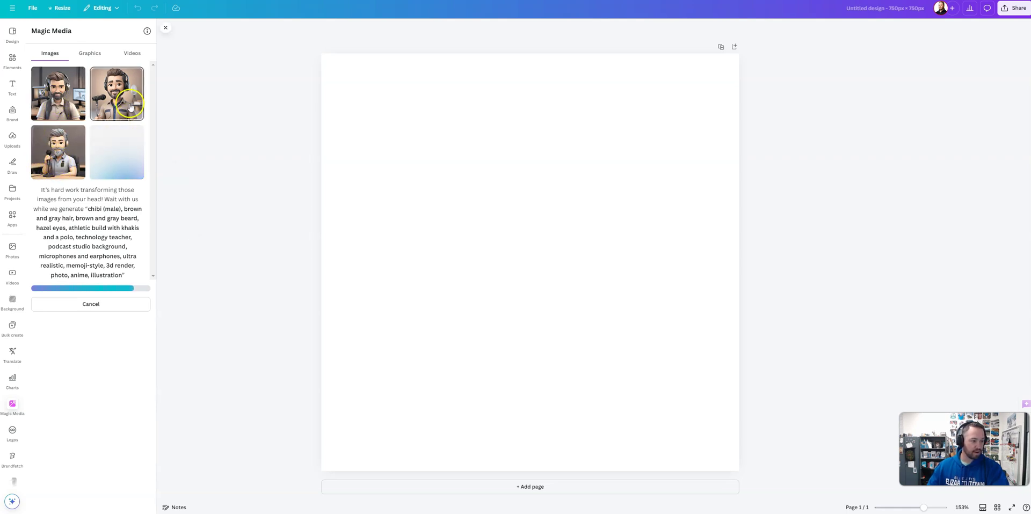
left_click(110, 110)
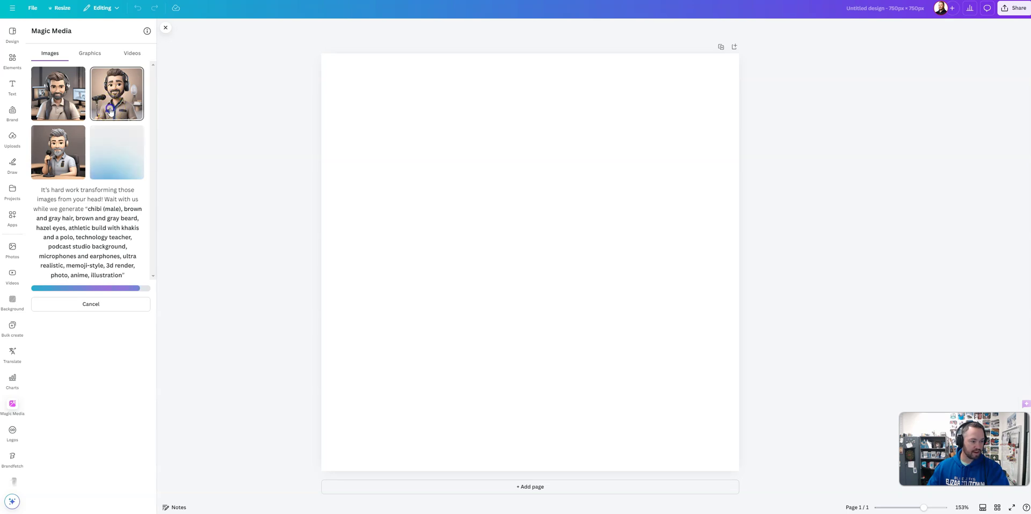
left_click_drag(578, 344, 495, 262)
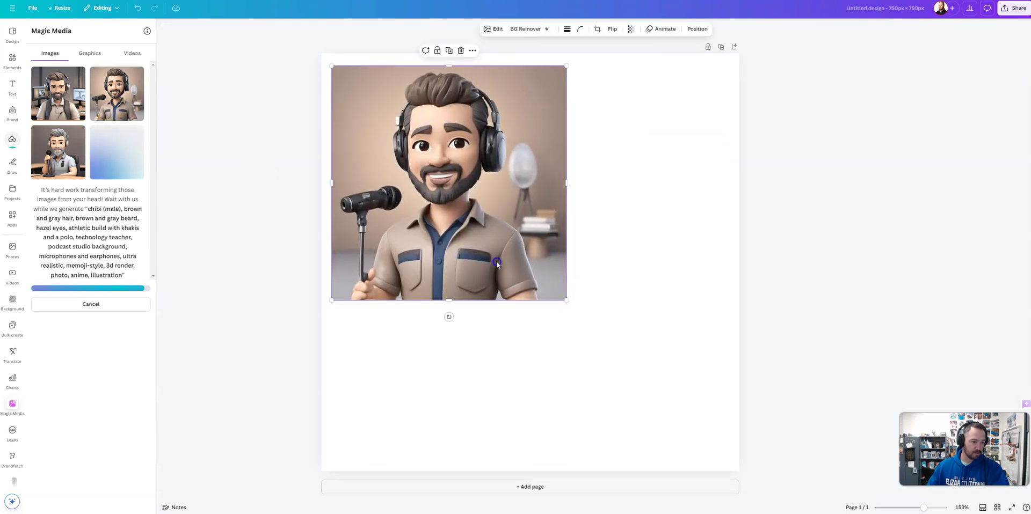
left_click_drag(566, 301, 494, 227)
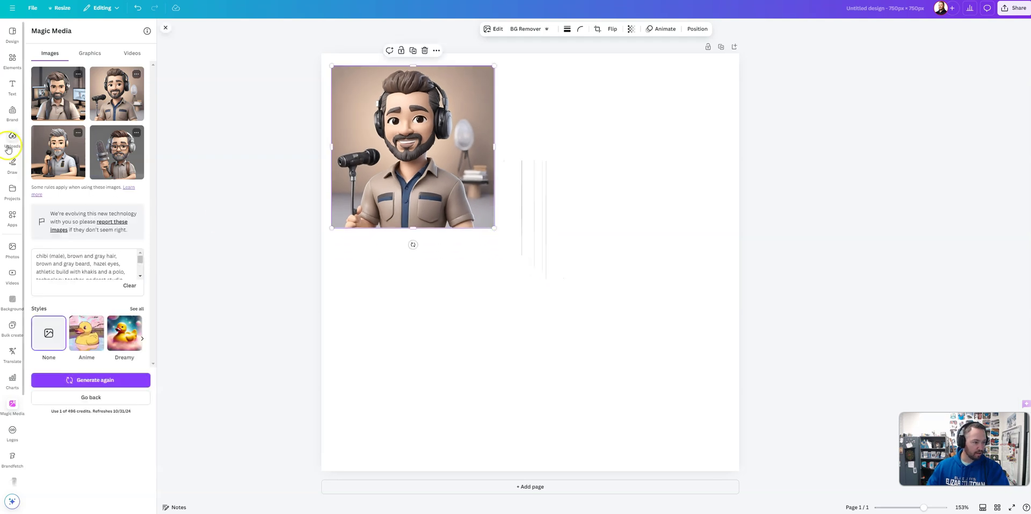
Try the glasses and monitors portraits on the page, then delete both, keeping the microphone portrait.
left_click(129, 166)
left_click_drag(511, 331, 566, 398)
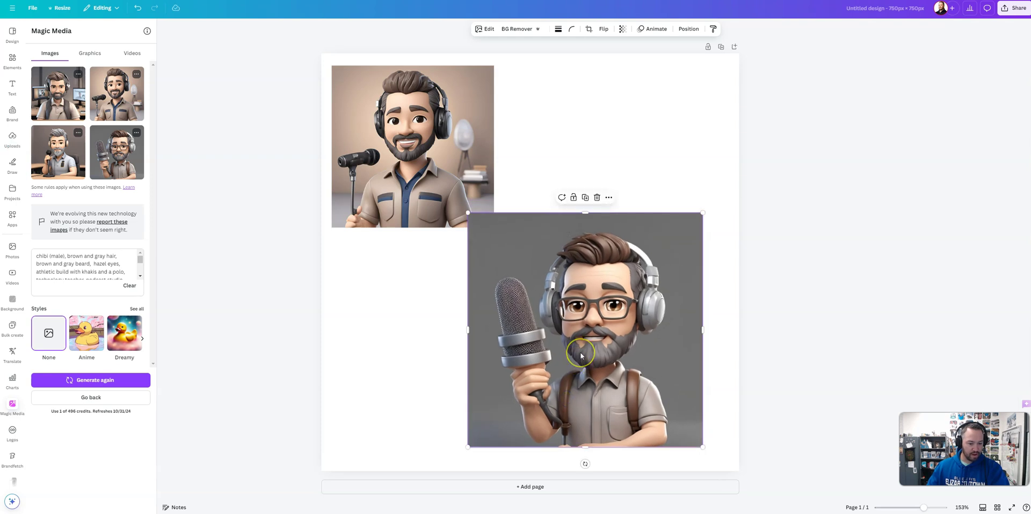
key("Delete")
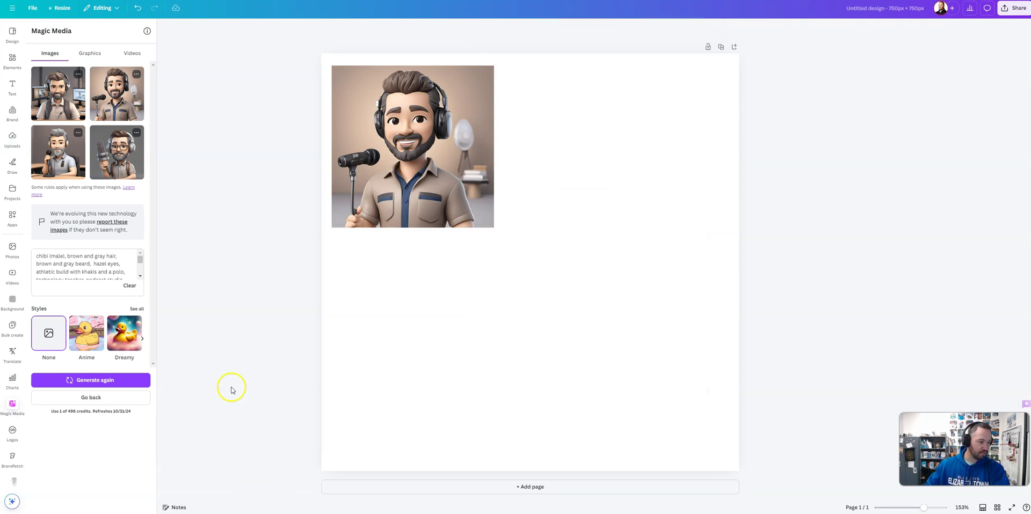
left_click(57, 102)
left_click_drag(593, 293, 634, 336)
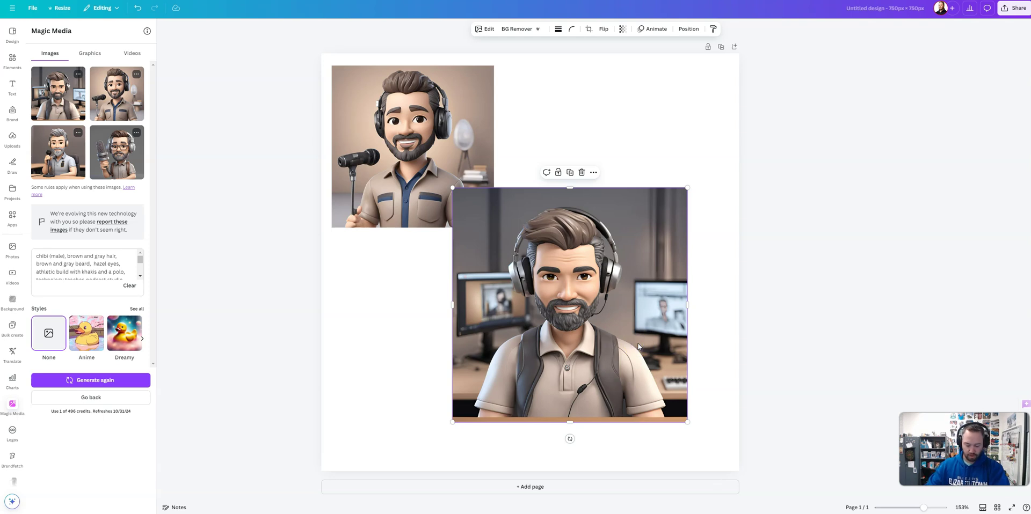
key("Delete")
left_click(380, 86)
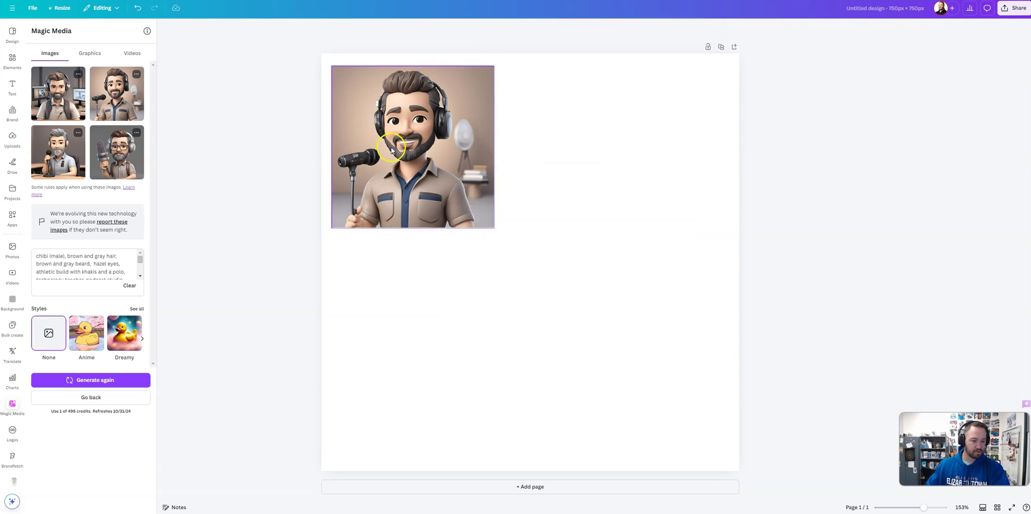
Generate more like the kept portrait, try the third and fourth variations on the page, then delete both.
left_click(136, 75)
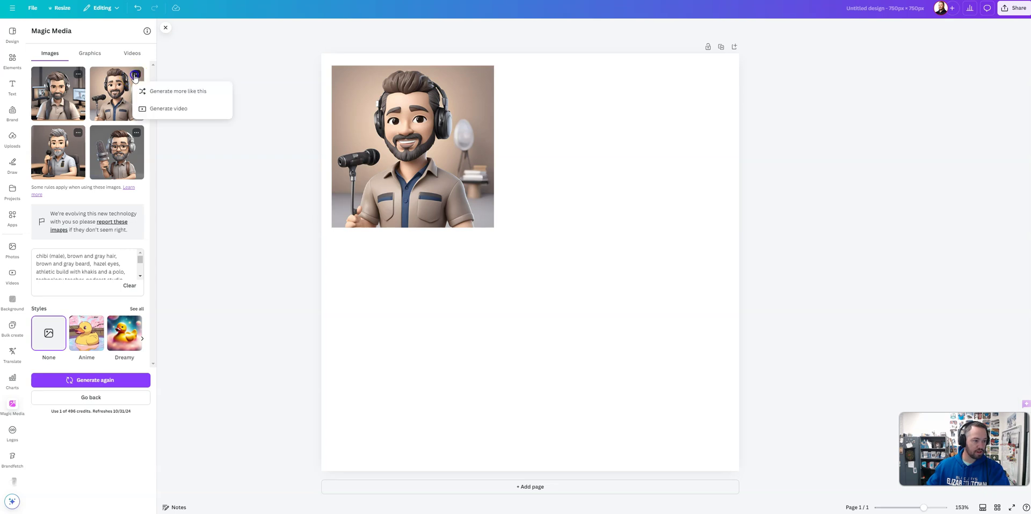
left_click(161, 93)
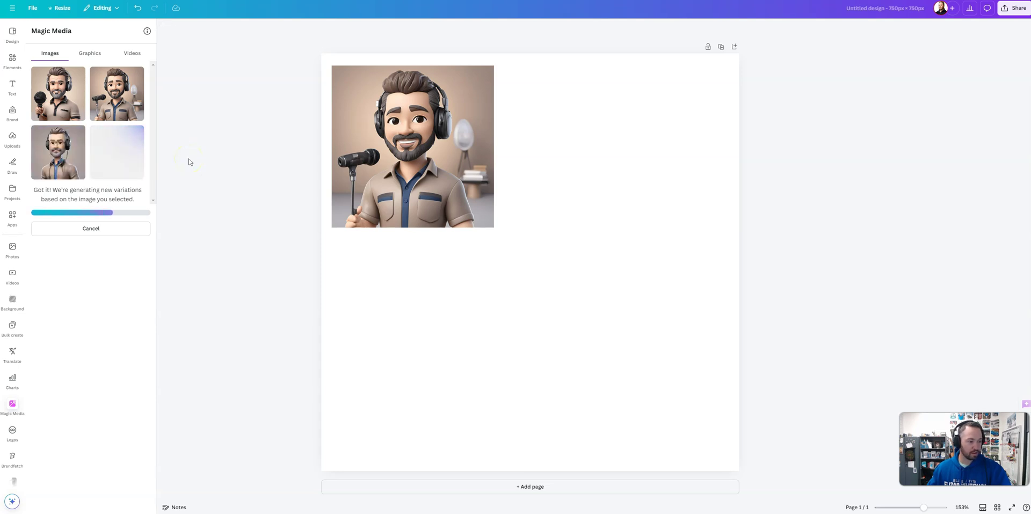
left_click(64, 161)
left_click_drag(494, 282, 568, 362)
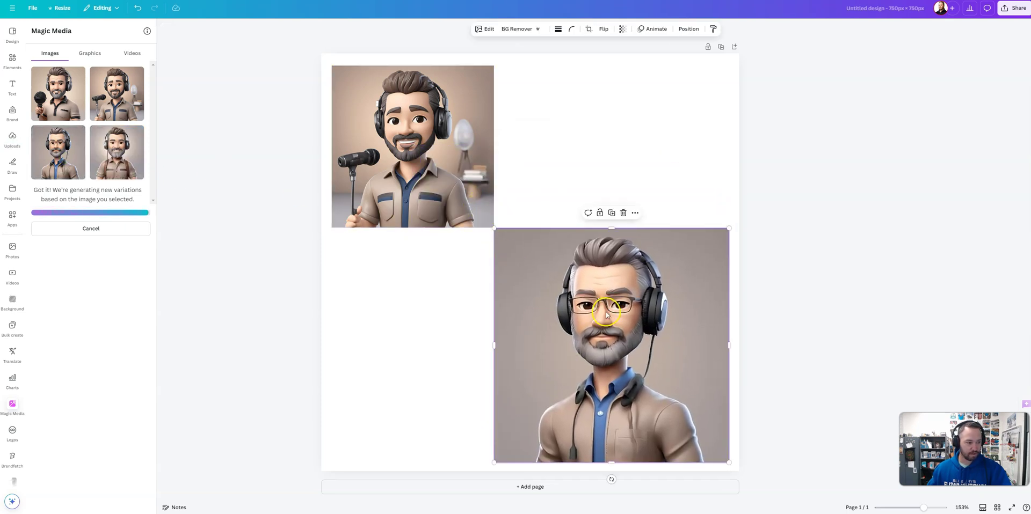
key("Delete")
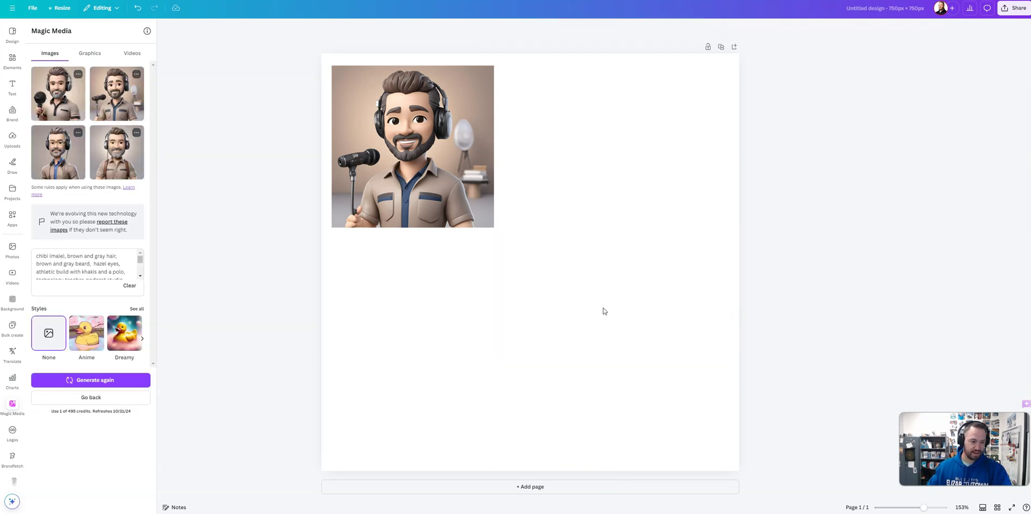
left_click(123, 164)
left_click_drag(574, 302, 661, 388)
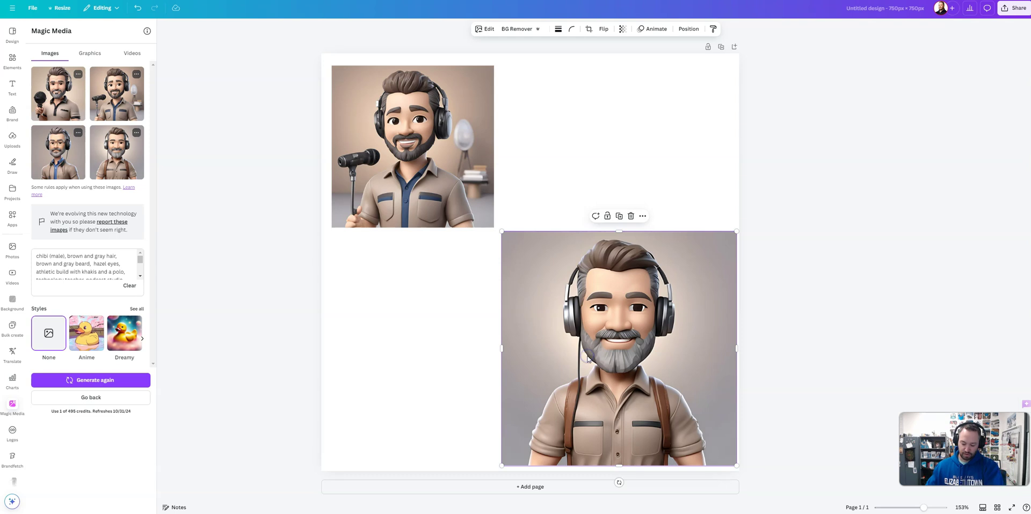
key("Delete")
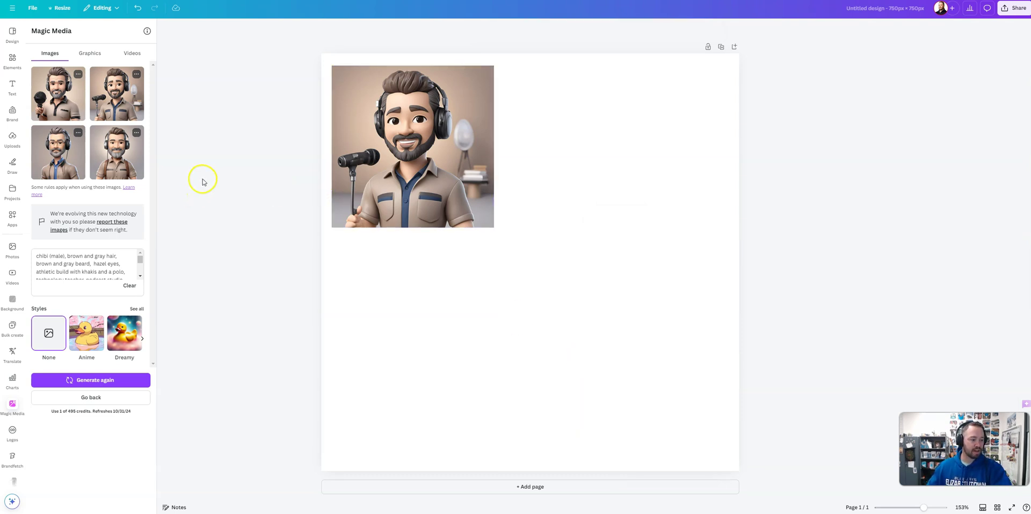